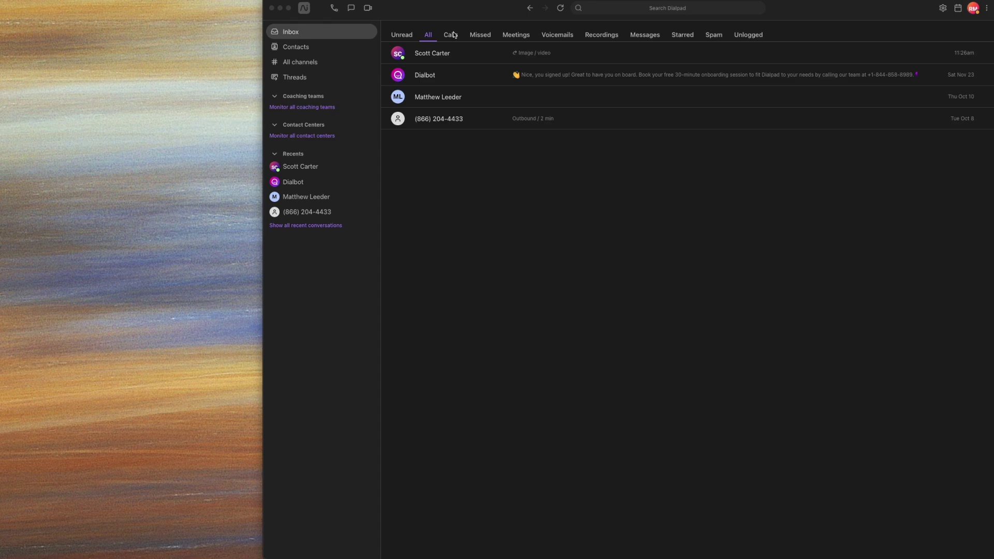
- Look through the inbox filters from Calls, Missed and Meetings to Voicemails, Recordings, Messages and Starred, and return to all conversations
{"action": "left_click", "coordinate": [454, 35]}
{"action": "left_click", "coordinate": [454, 35]}
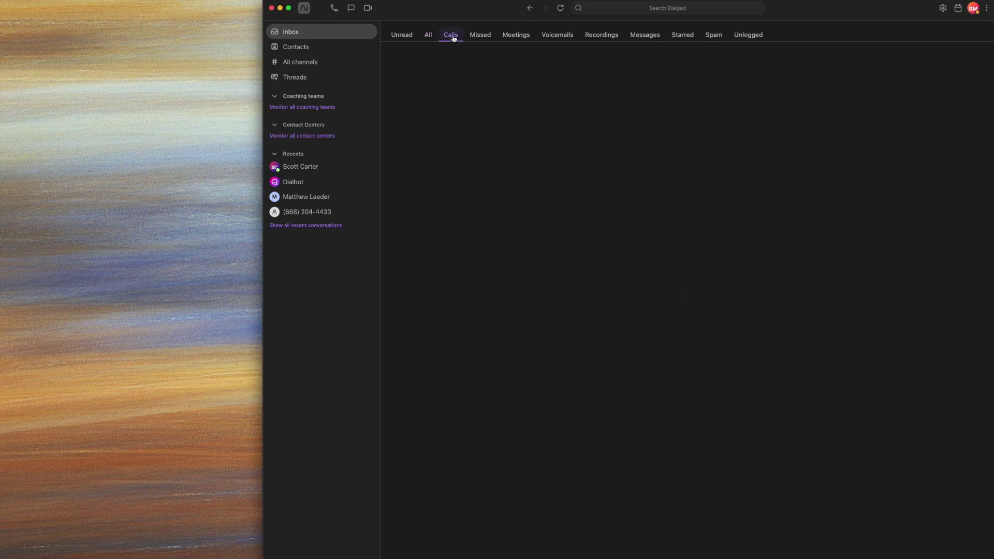
{"action": "left_click", "coordinate": [480, 35]}
{"action": "left_click", "coordinate": [507, 35]}
{"action": "left_click", "coordinate": [563, 39]}
{"action": "left_click", "coordinate": [607, 35]}
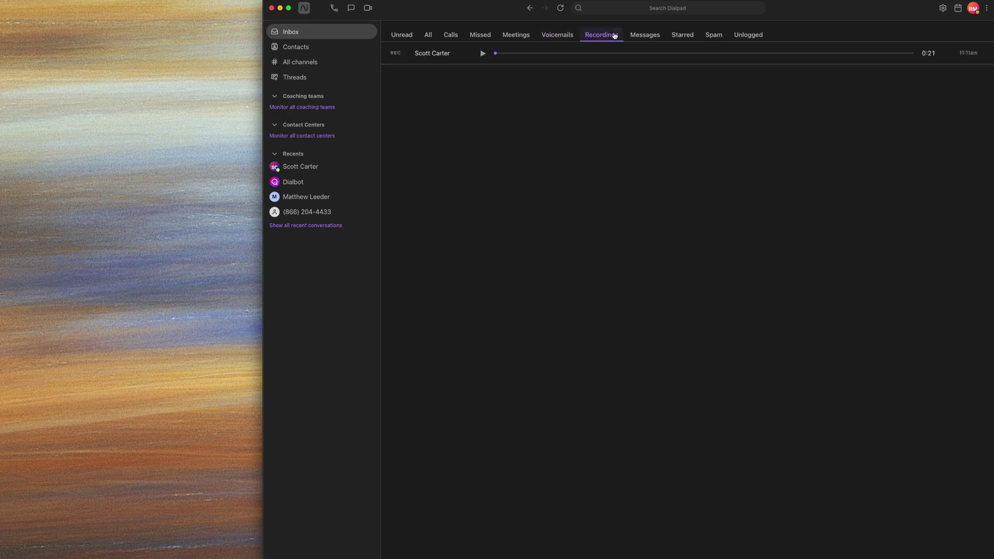
{"action": "left_click", "coordinate": [634, 38]}
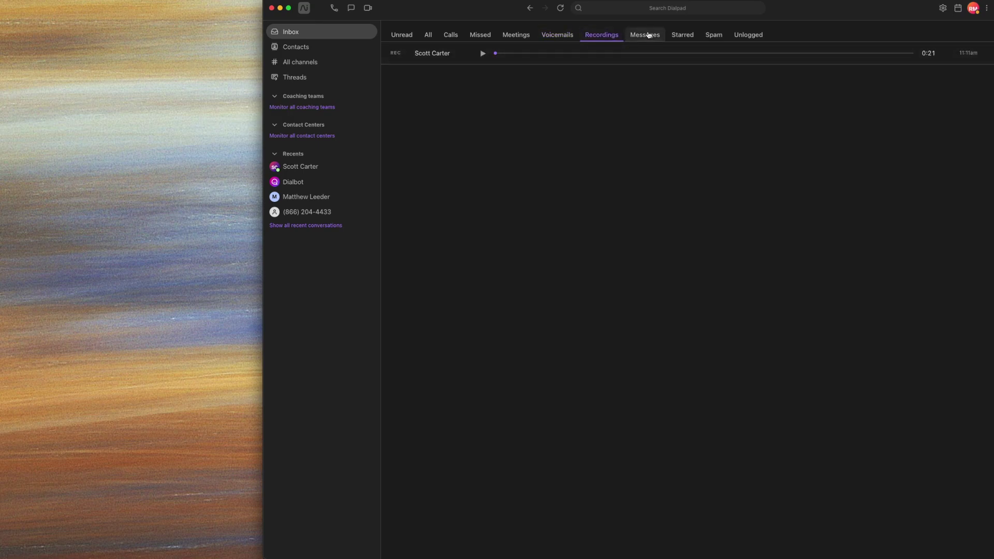
{"action": "left_click", "coordinate": [688, 36]}
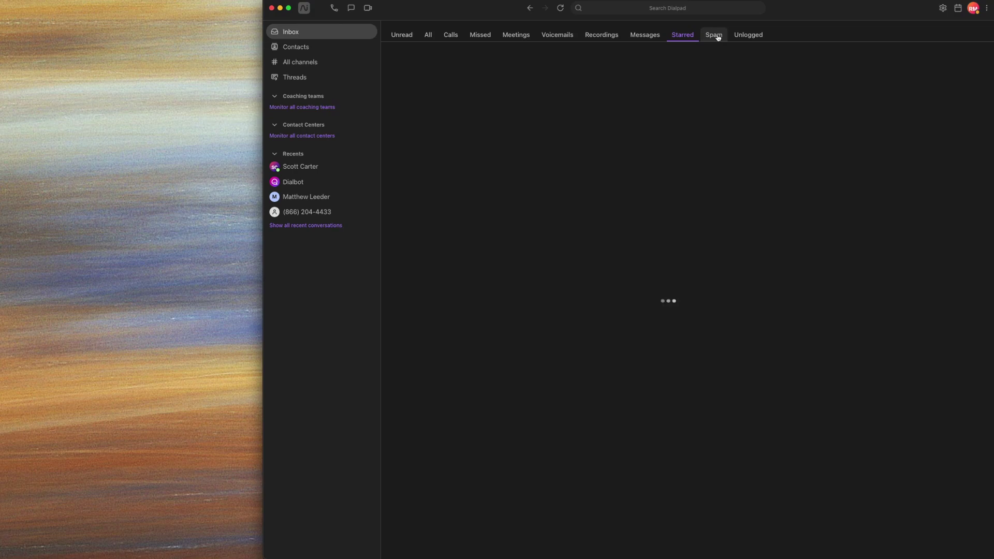
{"action": "left_click", "coordinate": [428, 37]}
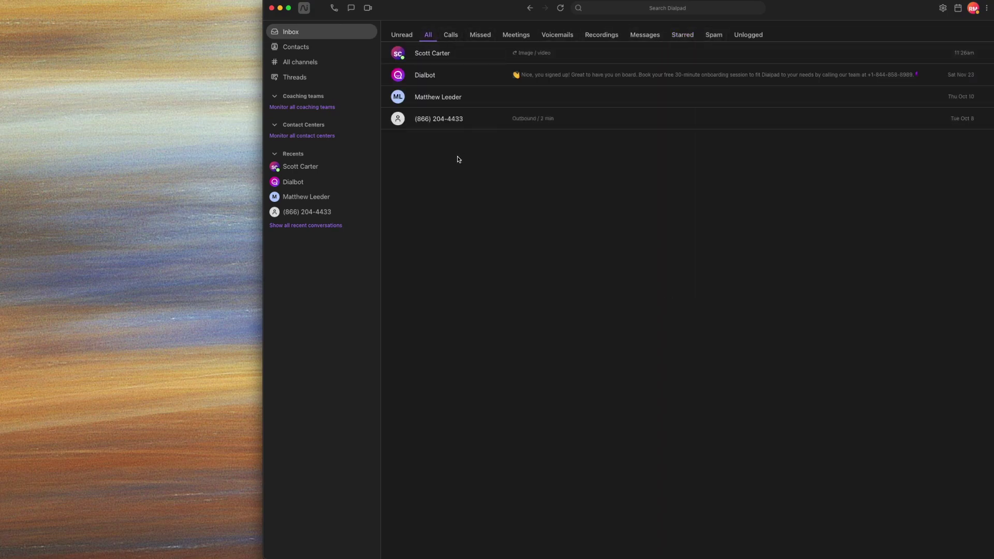
- Open the first frequent contact's conversation and send a greeting by name saying "I will call you in a few moments. OK?"
{"action": "left_click", "coordinate": [301, 51]}
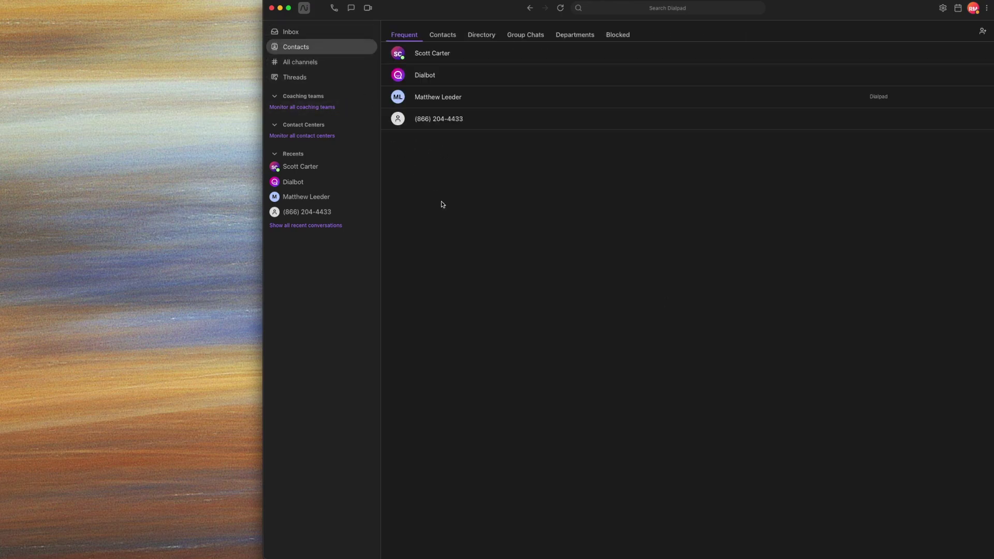
{"action": "left_click", "coordinate": [438, 53]}
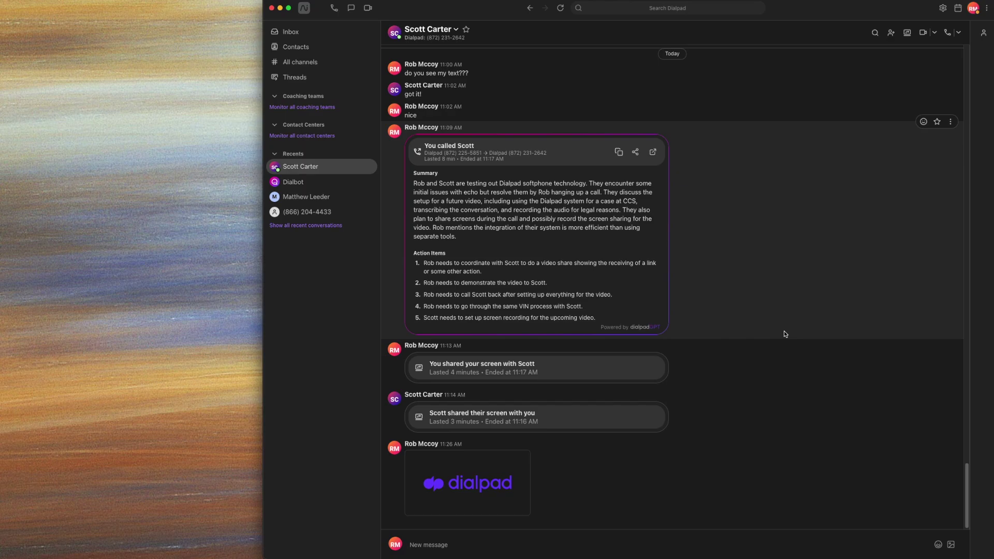
{"action": "left_click", "coordinate": [452, 545]}
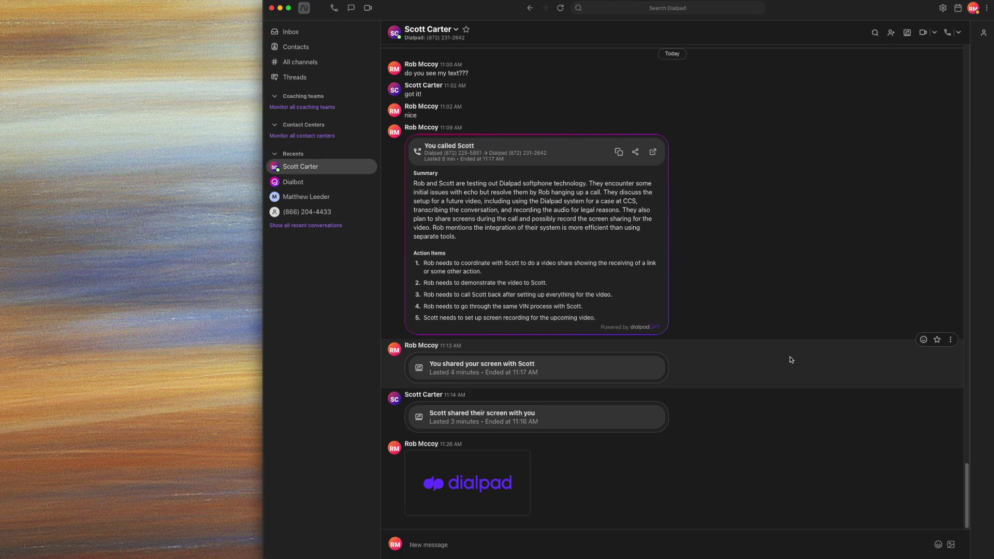
{"action": "type", "text": "hey SCott, I will call you in a few moments. OK?"}
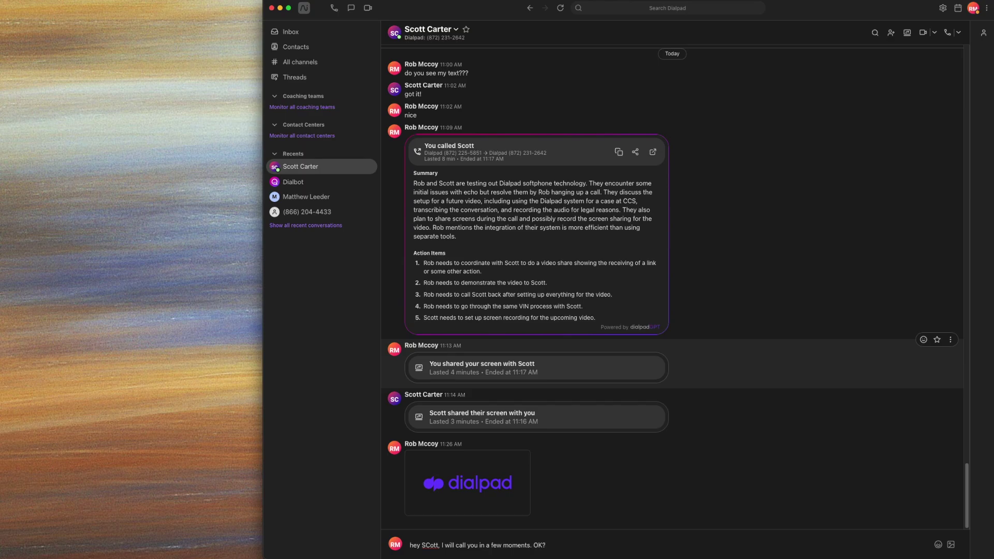
{"action": "key", "text": "Return"}
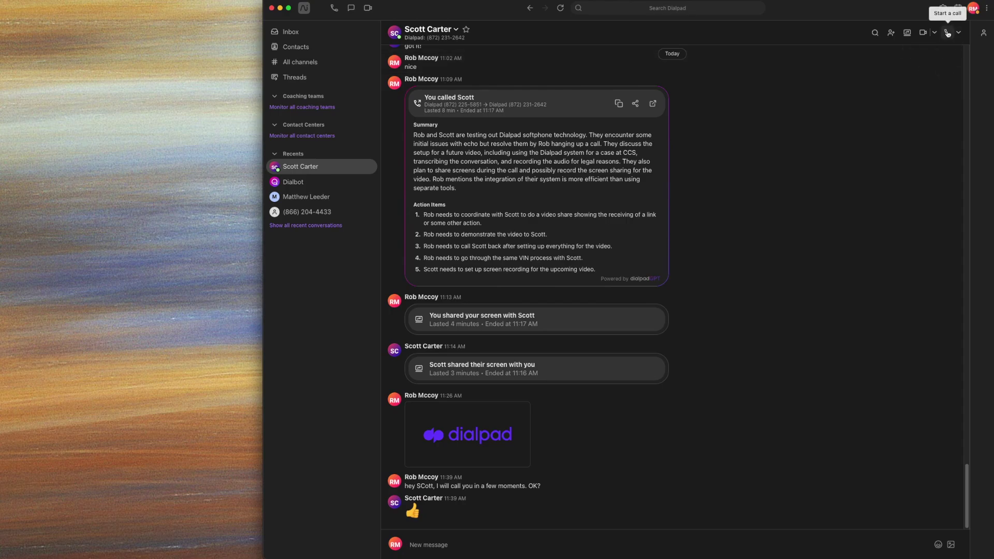
- Start a voice call with the contact and try out mute and hold, restoring the live call each time
{"action": "left_click", "coordinate": [947, 33]}
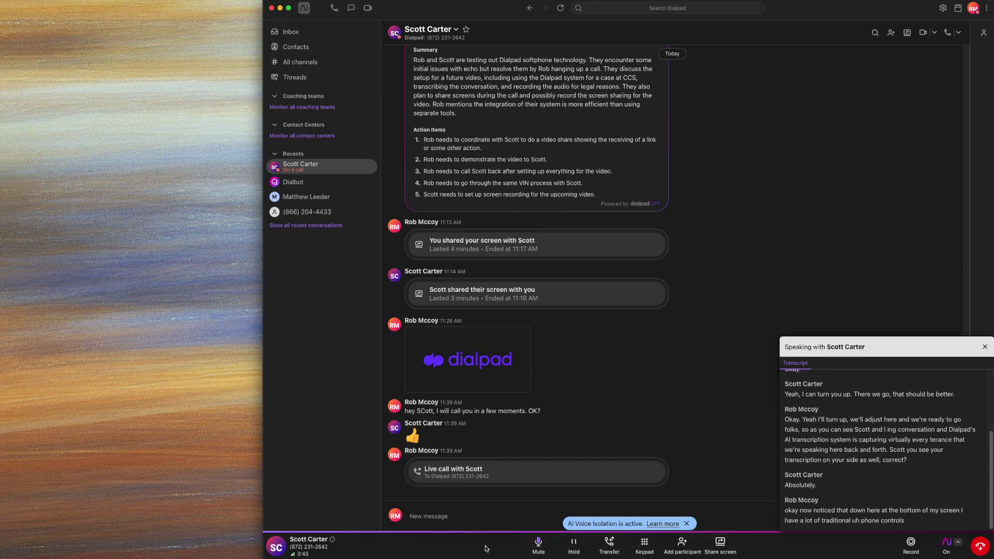
{"action": "left_click", "coordinate": [539, 544]}
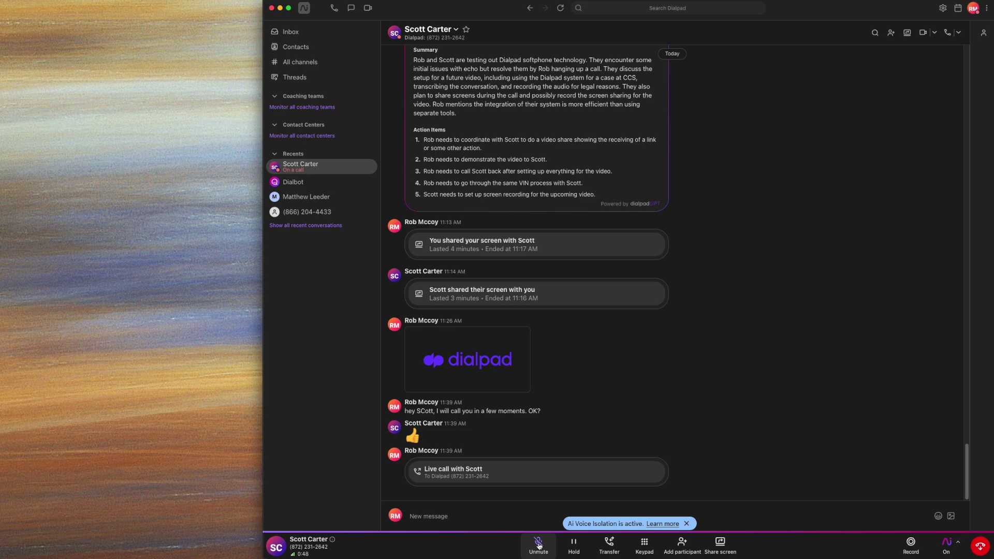
{"action": "left_click", "coordinate": [539, 544]}
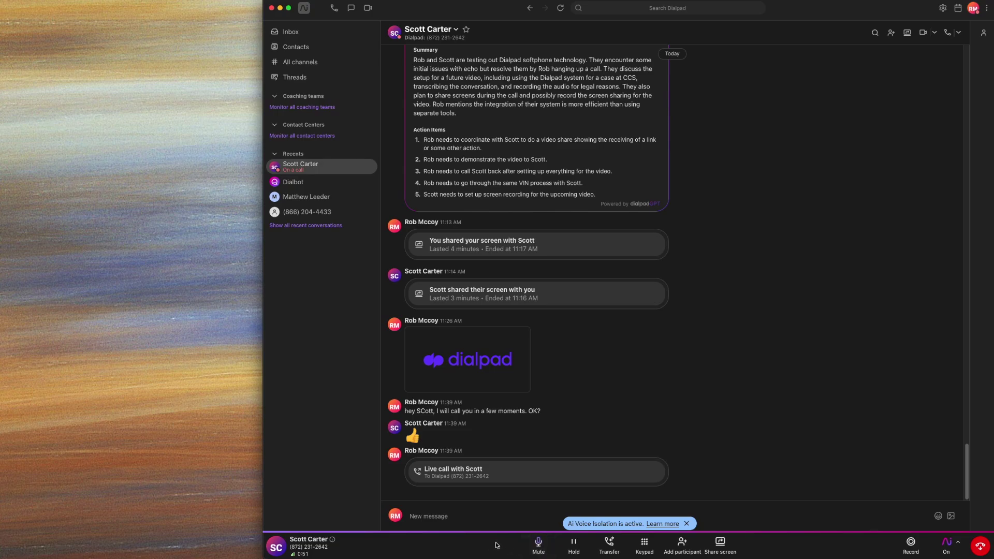
{"action": "left_click", "coordinate": [574, 544]}
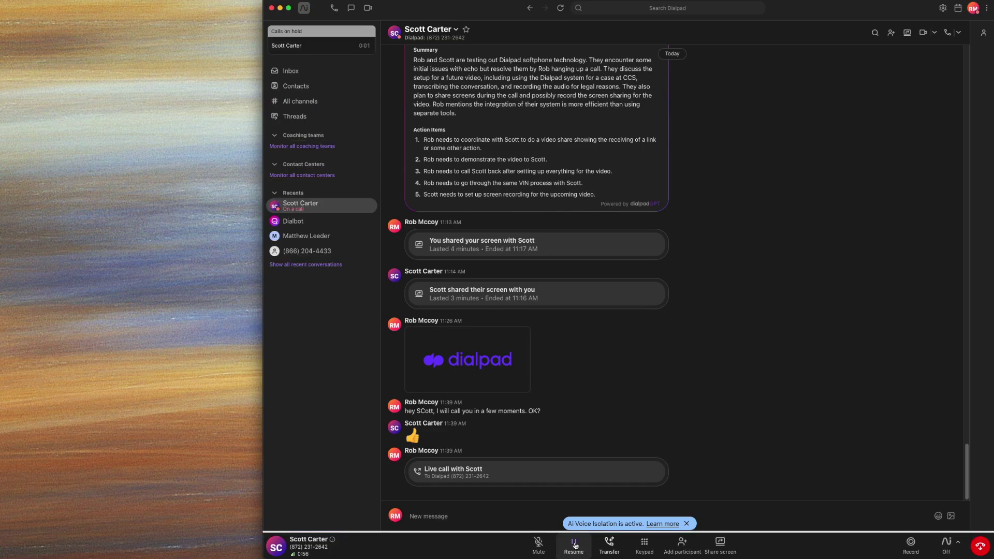
{"action": "left_click", "coordinate": [574, 544]}
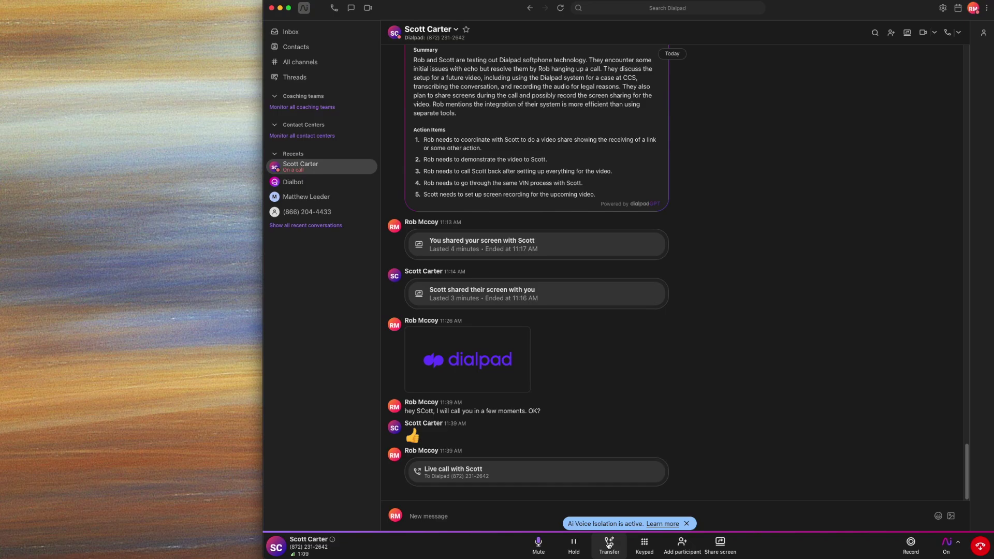
- View the in-call keypad and the Add Caller dialog, closing both without entering a number or name
{"action": "left_click", "coordinate": [644, 544]}
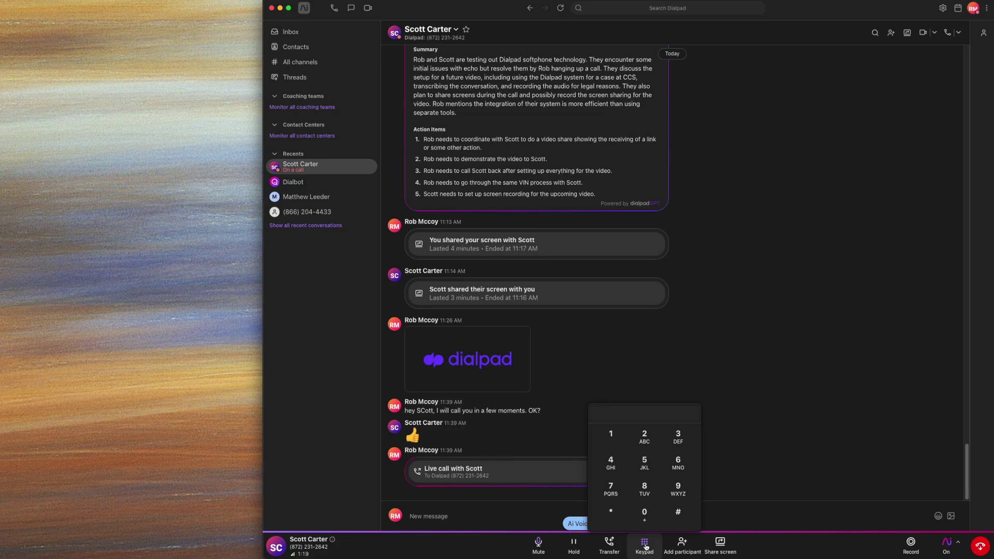
{"action": "left_click", "coordinate": [646, 547]}
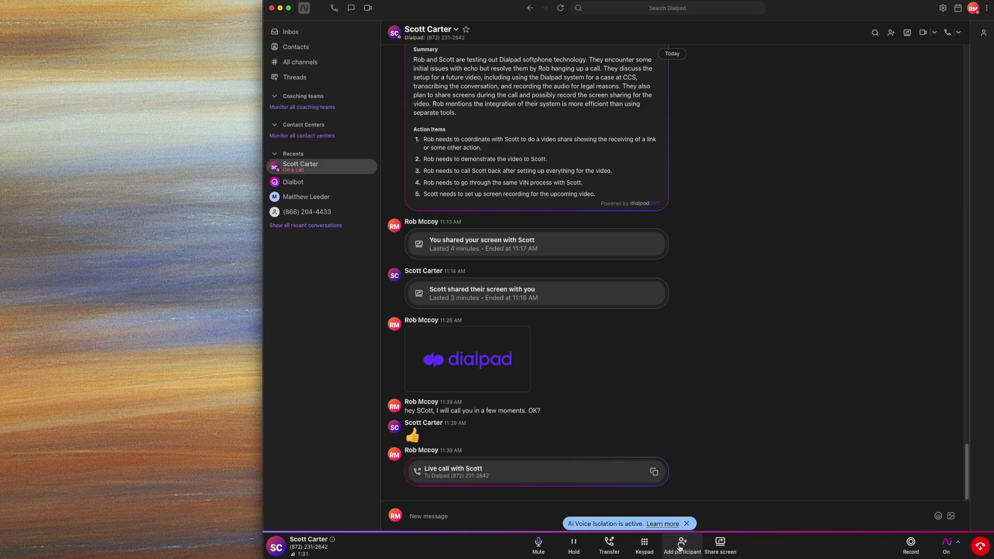
{"action": "left_click", "coordinate": [680, 547]}
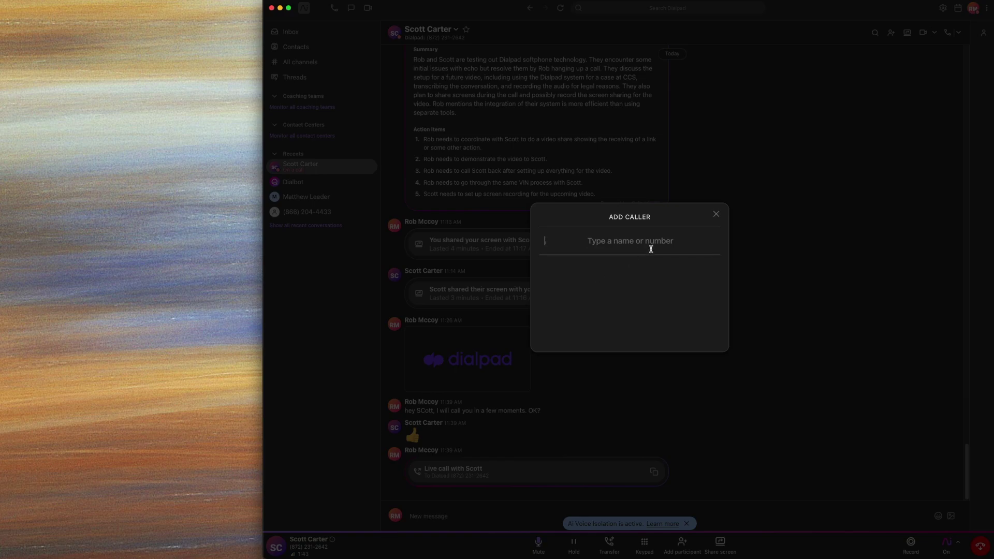
{"action": "left_click", "coordinate": [716, 216]}
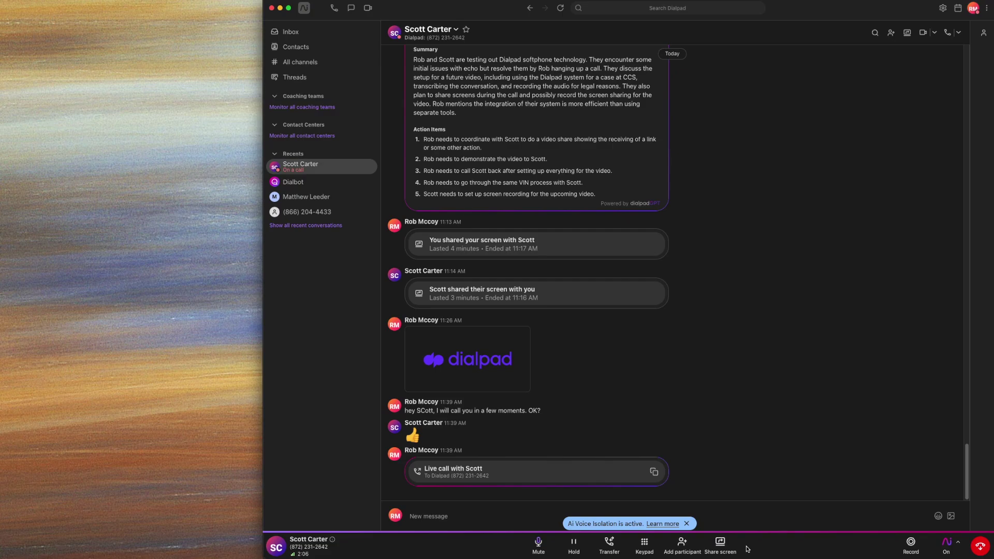
- Share the video session meeting's application window with the other party on the call
{"action": "left_click", "coordinate": [720, 543]}
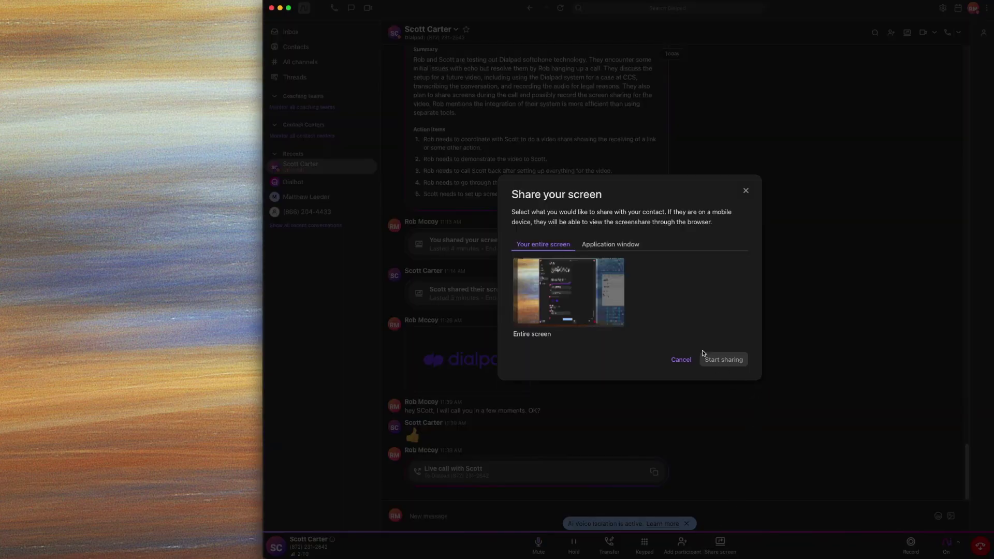
{"action": "left_click", "coordinate": [635, 245]}
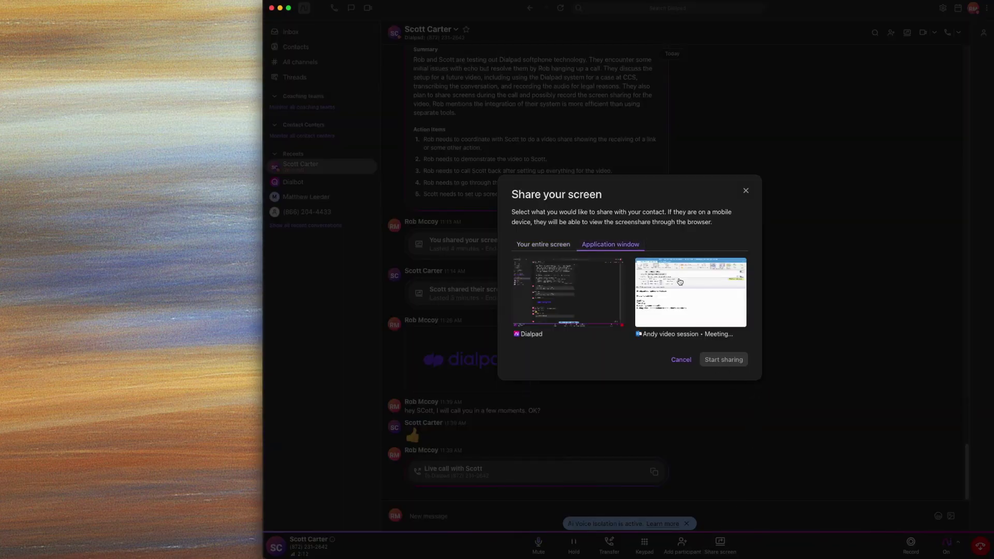
{"action": "left_click", "coordinate": [702, 299]}
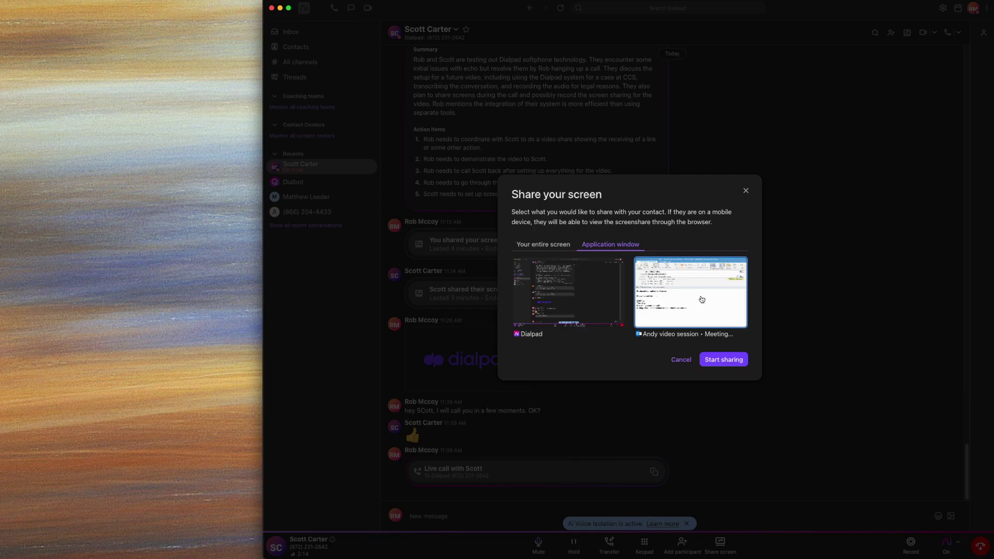
{"action": "left_click", "coordinate": [729, 364]}
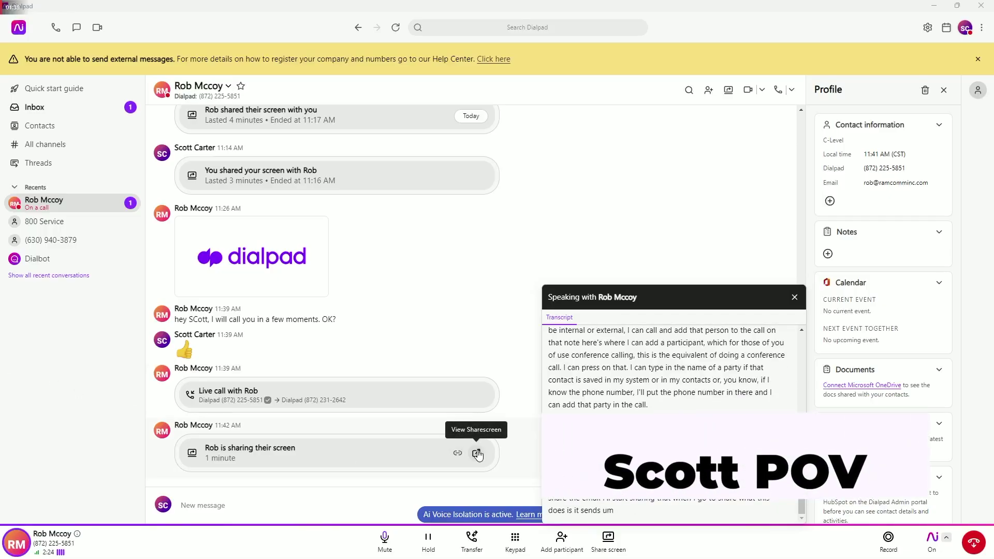
- View the shared screen from the recipient's side, and stop the screen share on the presenter's side
{"action": "left_click", "coordinate": [478, 455]}
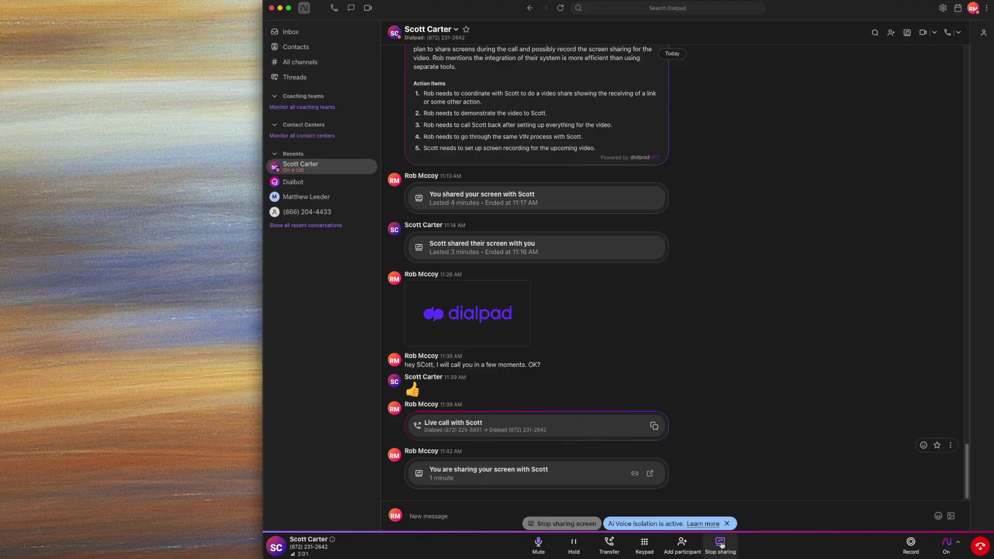
{"action": "left_click", "coordinate": [721, 544]}
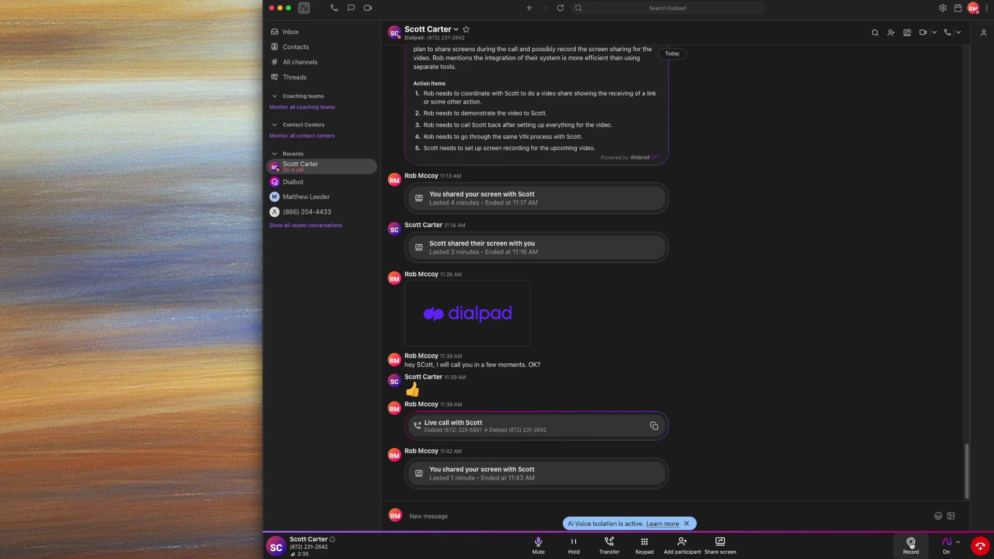
- Start and stop recording the call, and switch the AI transcription off and back on
{"action": "left_click", "coordinate": [911, 543]}
{"action": "left_click", "coordinate": [912, 545]}
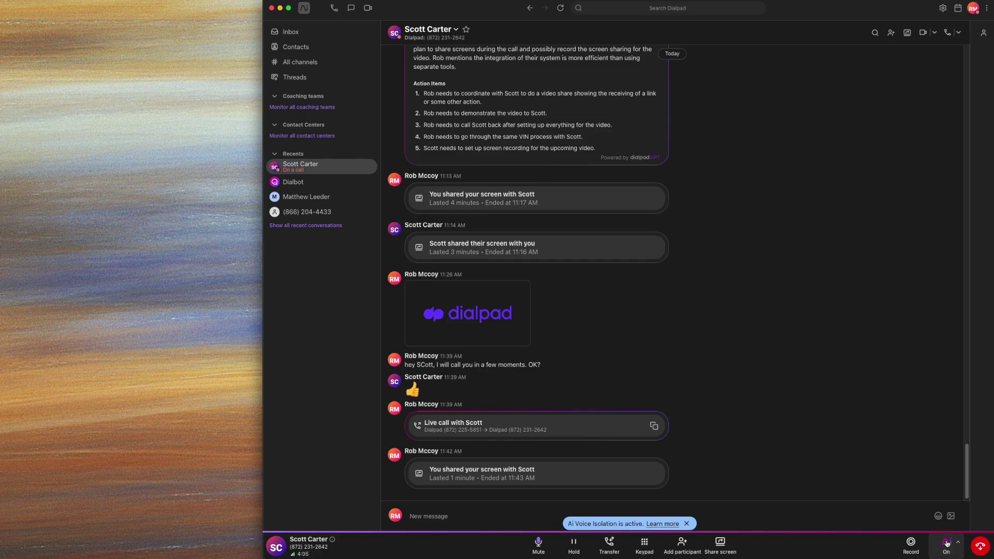
{"action": "left_click", "coordinate": [947, 542]}
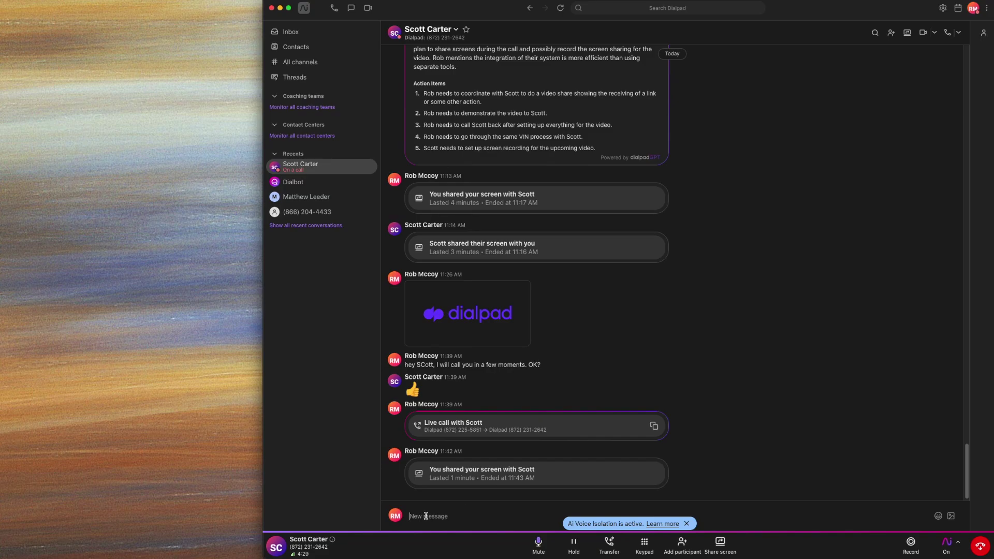
- Send the contact a message by name saying "thanks for the time." and end the call
{"action": "type", "text": "Scott, thanks for the time."}
{"action": "key", "text": "Return"}
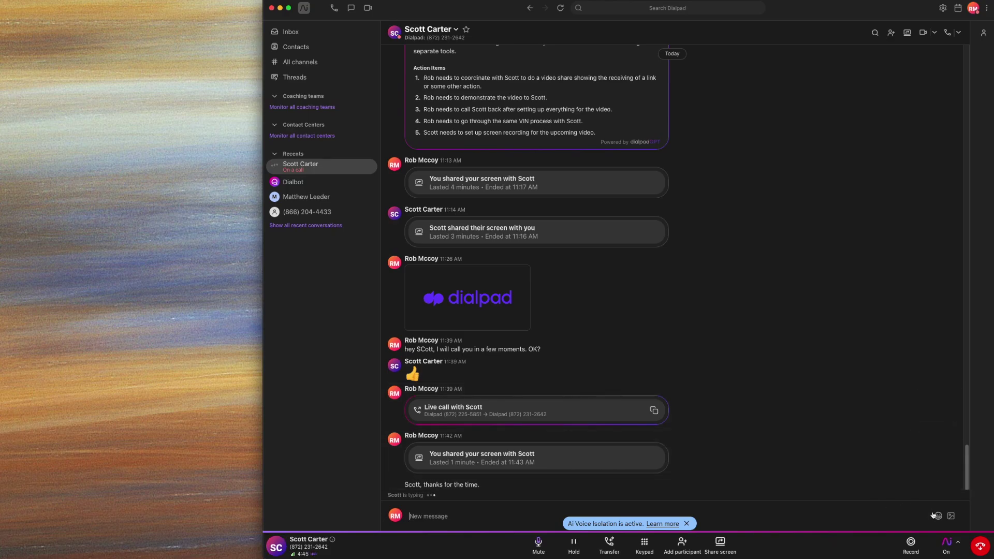
{"action": "left_click", "coordinate": [983, 551]}
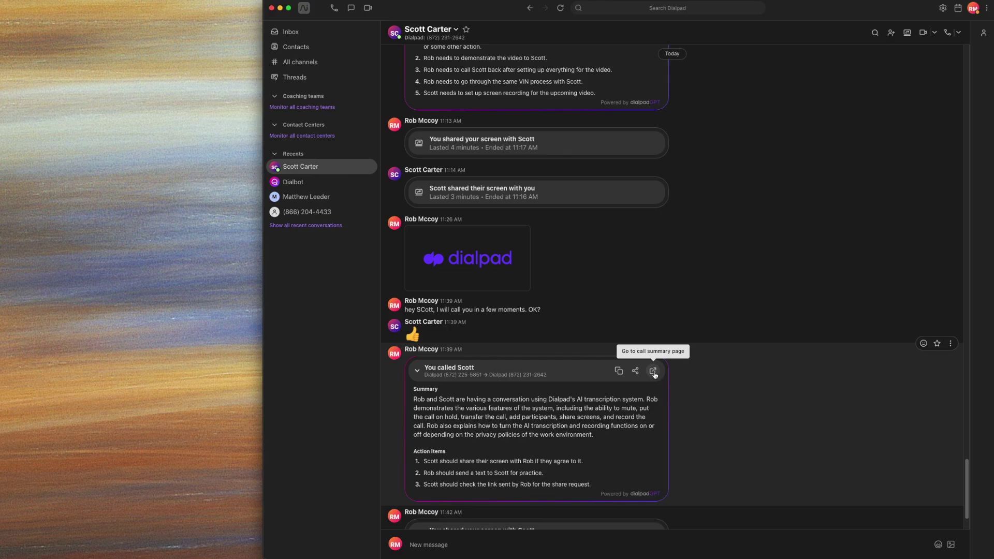
- Open the ended call's summary page in the browser and play back the call recording
{"action": "left_click", "coordinate": [653, 371]}
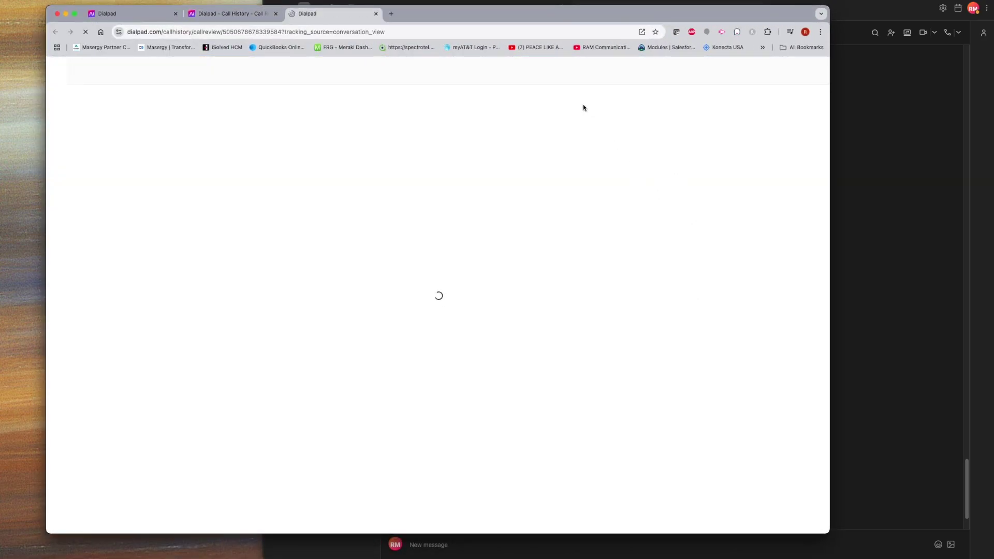
{"action": "left_click_drag", "start_coordinate": [563, 11], "coordinate": [621, 9]}
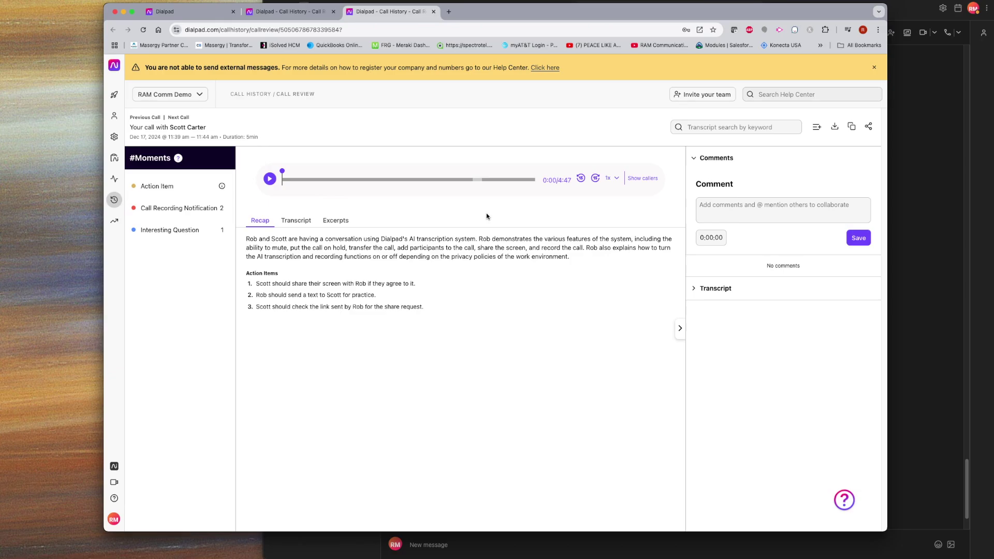
{"action": "left_click", "coordinate": [269, 180]}
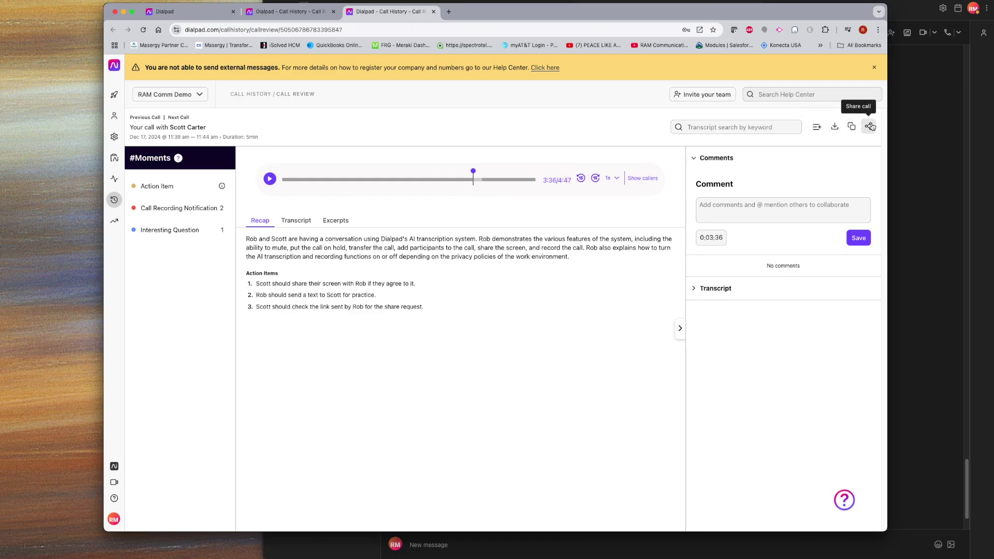
- Review the call's recap with its action items and read through the transcript
{"action": "left_click", "coordinate": [266, 225]}
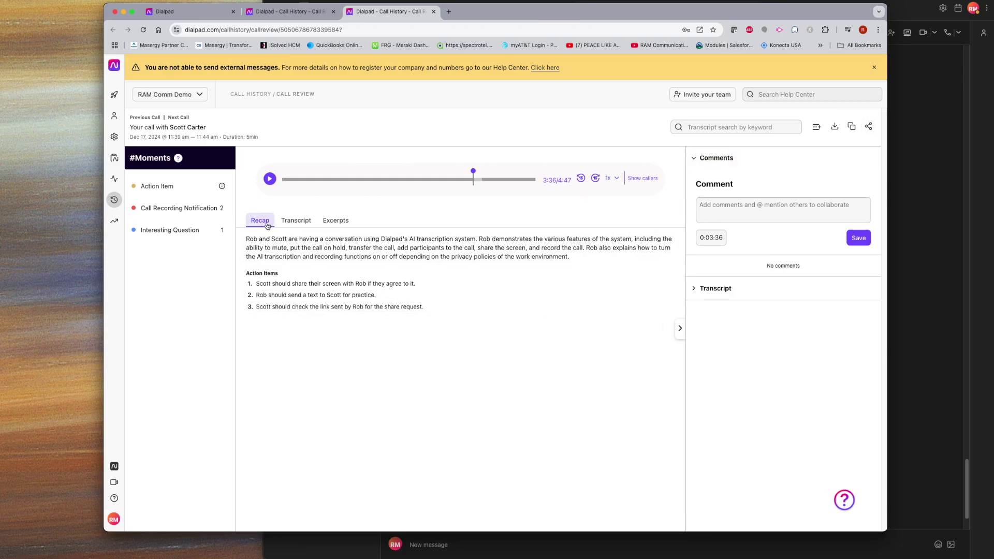
{"action": "left_click", "coordinate": [295, 223]}
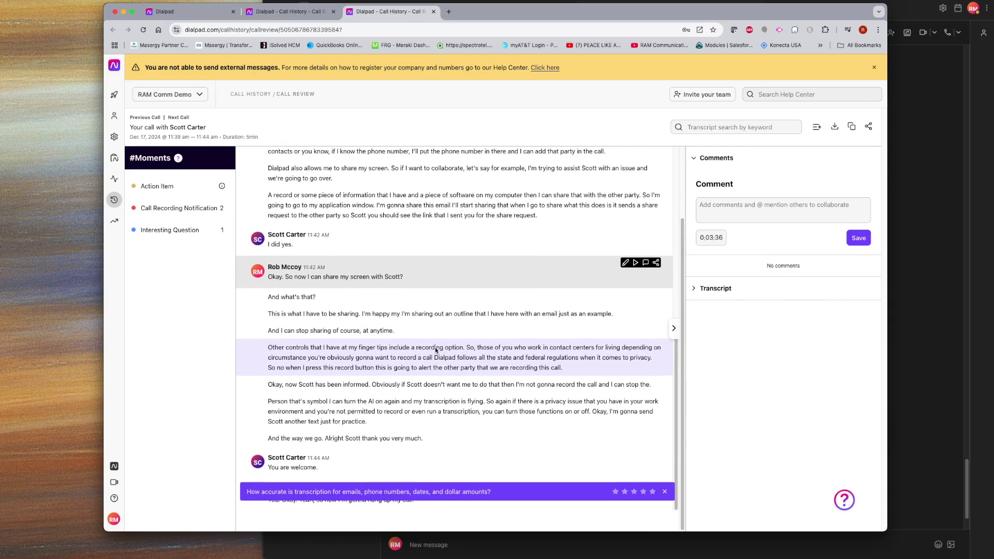
{"action": "scroll", "coordinate": [435, 348], "scroll_direction": "up", "scroll_amount": 10}
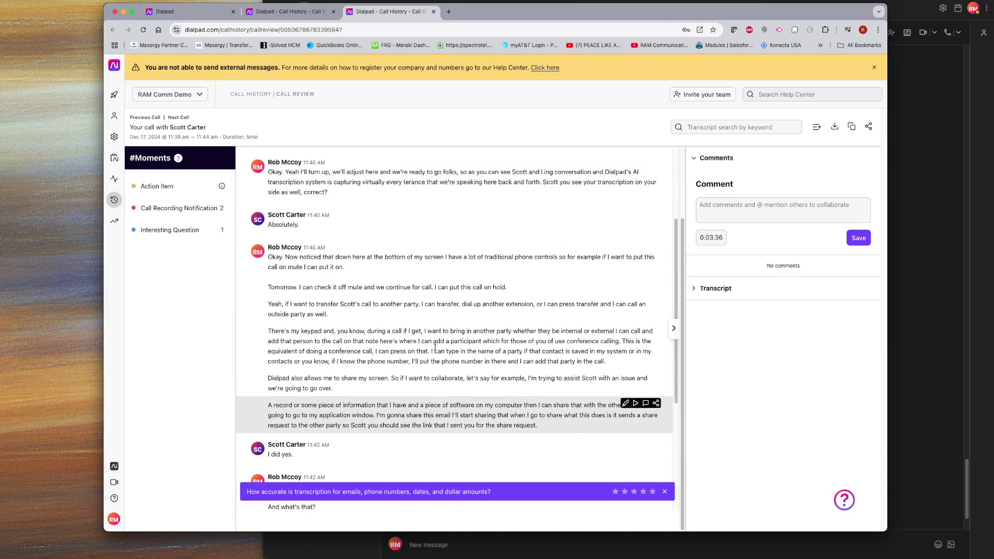
- Show the call's Interesting Question excerpt and save the comment "This was a training call." on the call review
{"action": "scroll", "coordinate": [435, 348], "scroll_direction": "up", "scroll_amount": 3}
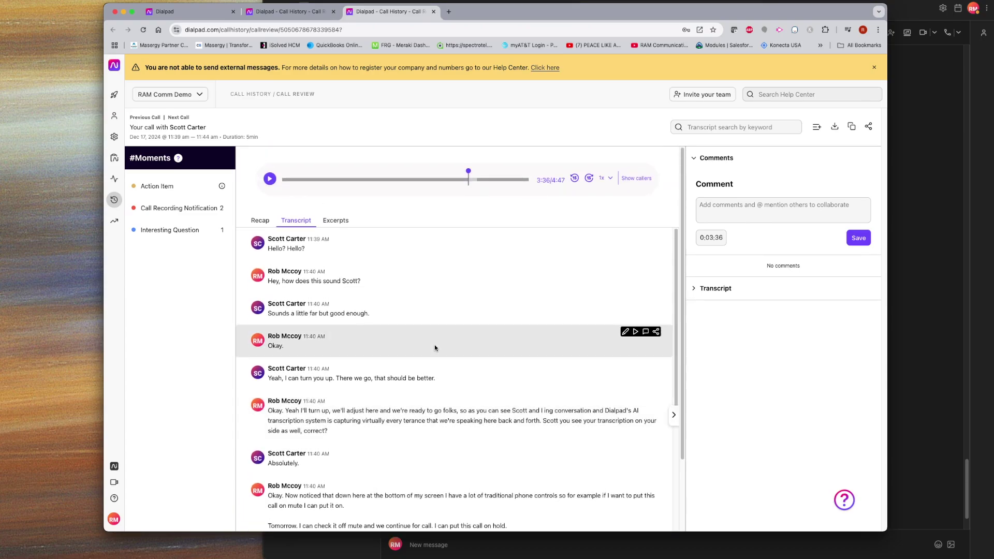
{"action": "left_click", "coordinate": [174, 232]}
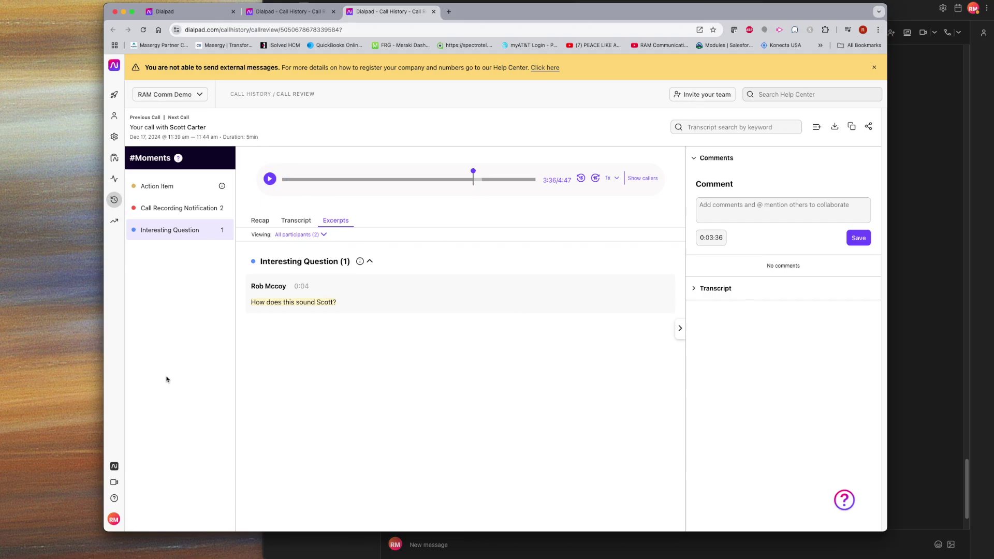
{"action": "left_click", "coordinate": [713, 206]}
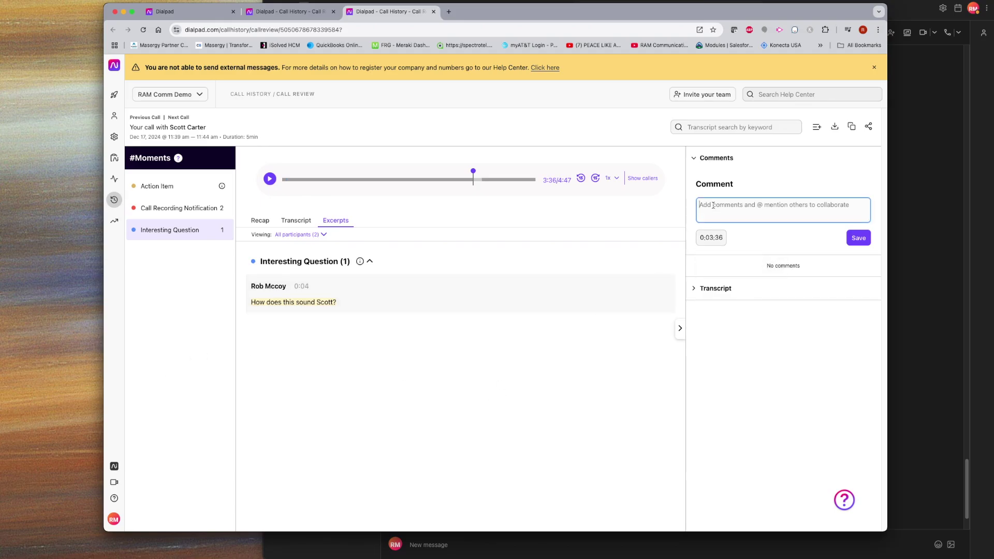
{"action": "type", "text": "This was a t"}
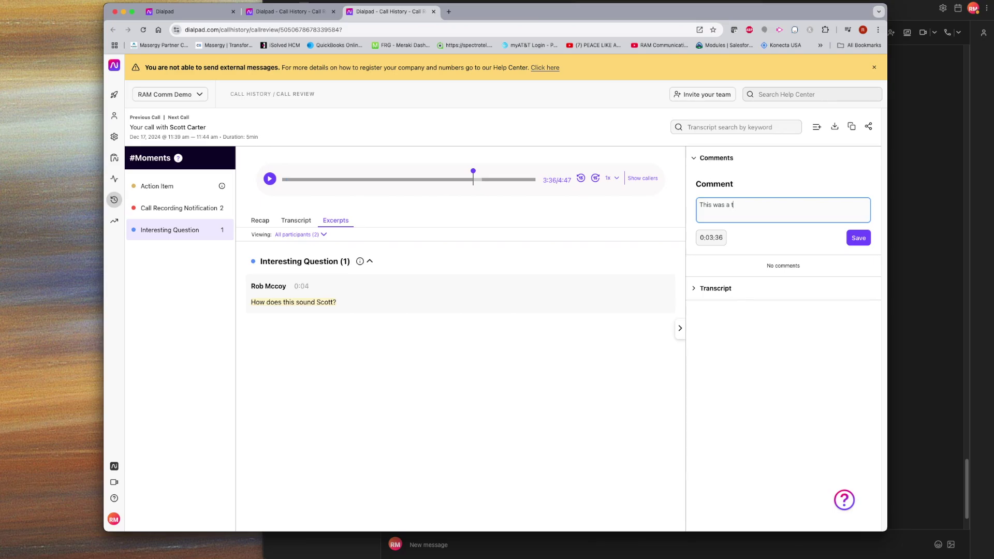
{"action": "type", "text": "raining call."}
{"action": "left_click", "coordinate": [858, 238]}
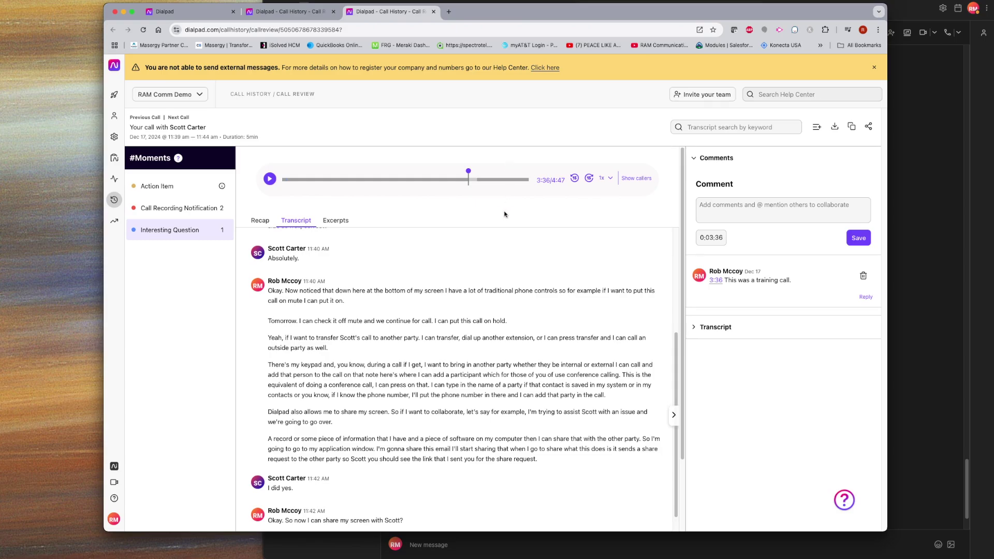
- Create a share link for the full call summary with access limited to RAM Communications Inc only
{"action": "mouse_move", "coordinate": [543, 247]}
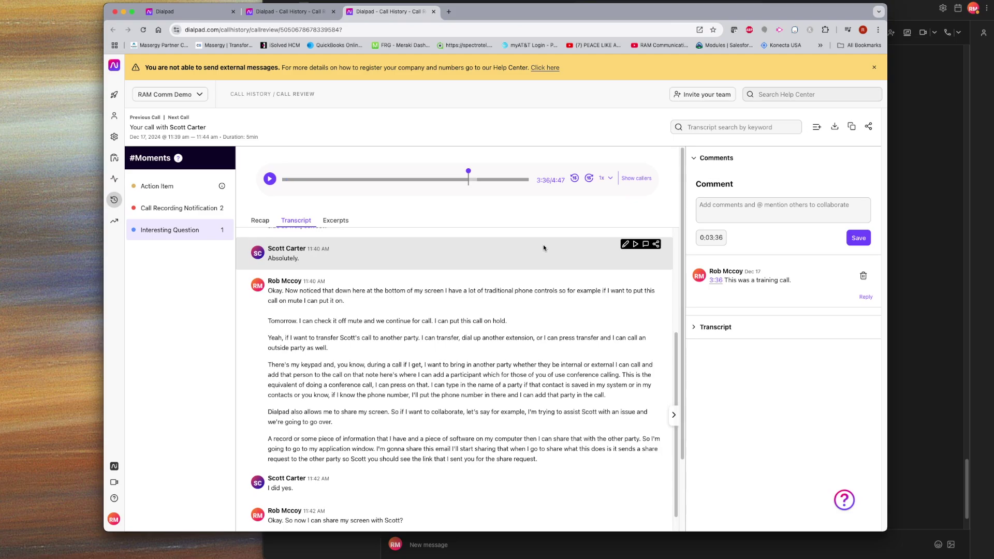
{"action": "left_click", "coordinate": [871, 127]}
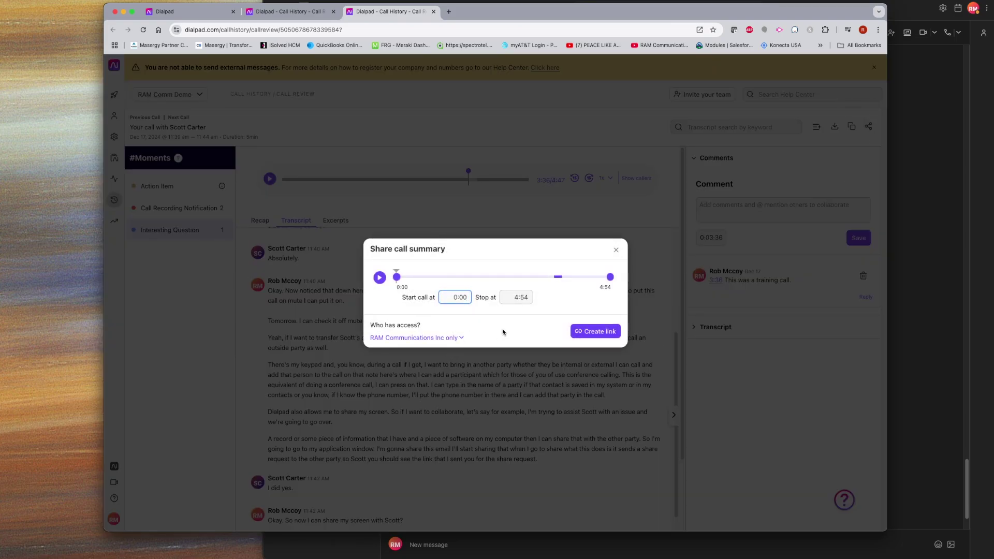
{"action": "left_click", "coordinate": [613, 335]}
- Switch to the Outlook email draft with the subject "Archived Call", paste the call summary link into its body and send it
{"action": "left_click_drag", "start_coordinate": [993, 111], "coordinate": [579, 94]}
{"action": "left_click", "coordinate": [549, 187]}
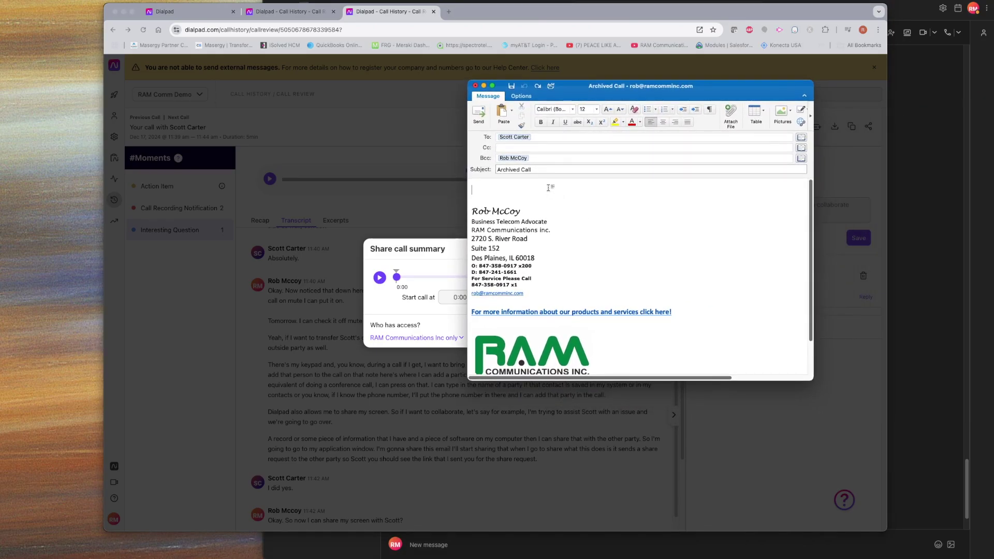
{"action": "key", "text": "super+v"}
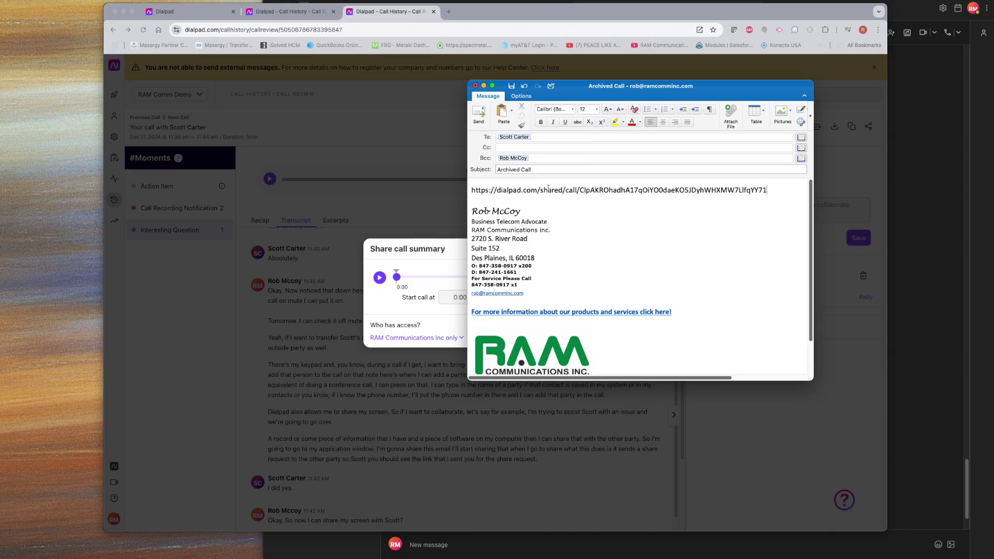
{"action": "key", "text": "Return"}
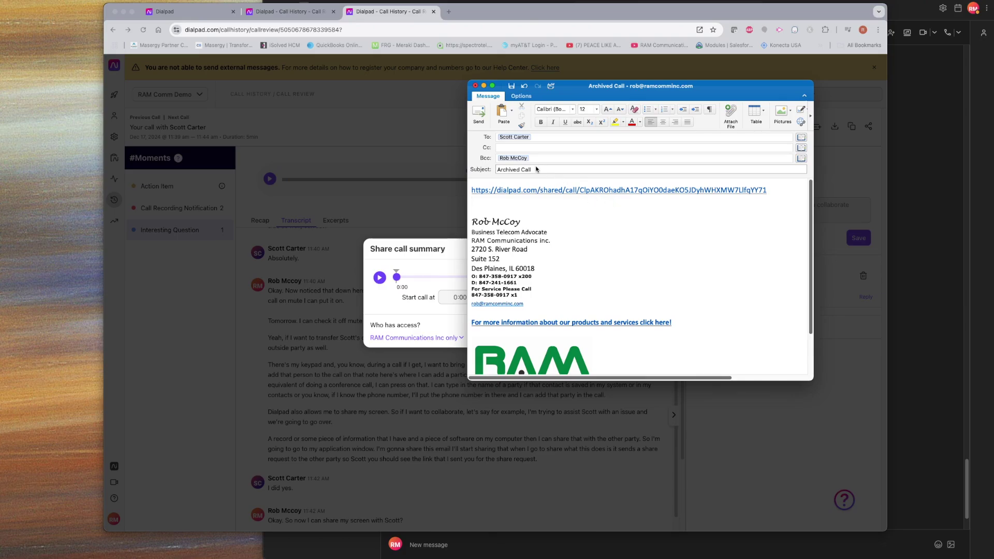
{"action": "left_click", "coordinate": [478, 112]}
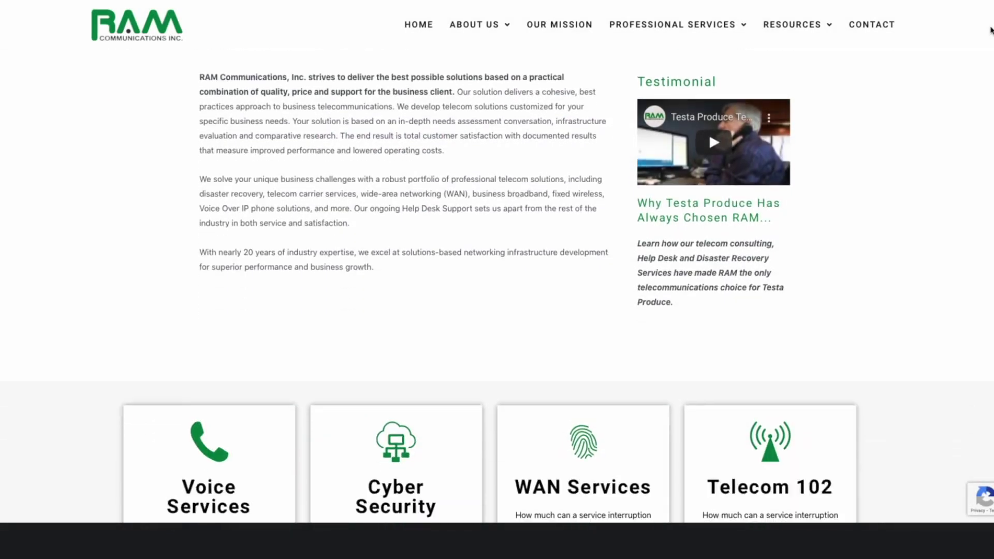
{"action": "scroll", "coordinate": [990, 31], "scroll_direction": "down", "scroll_amount": 8}
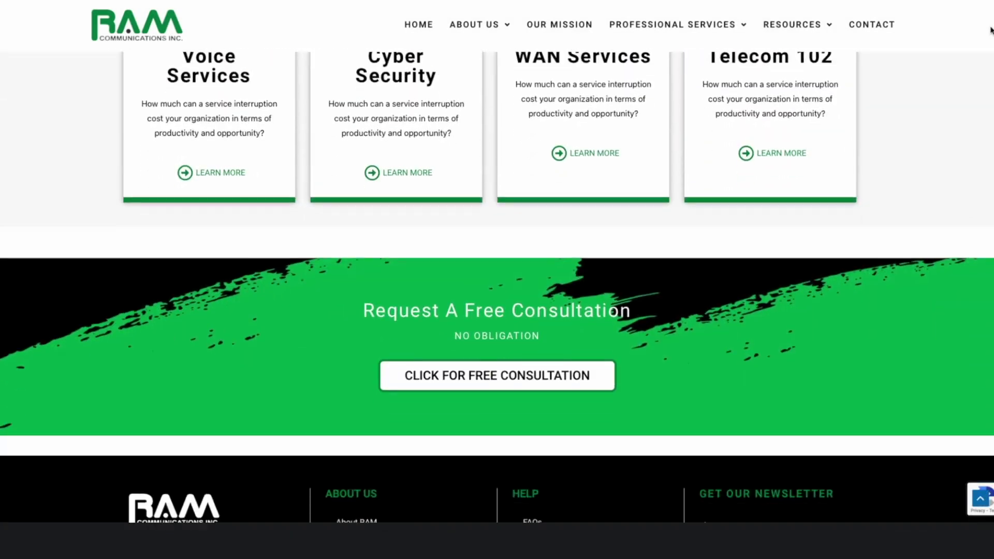